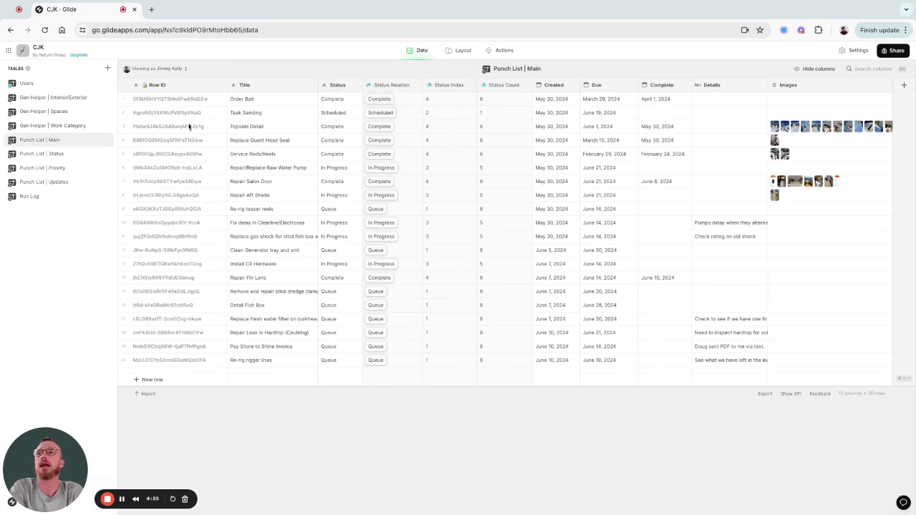
# Step: Add a text column named Priority to the Punch List | Main table
pyautogui.click(904, 85)
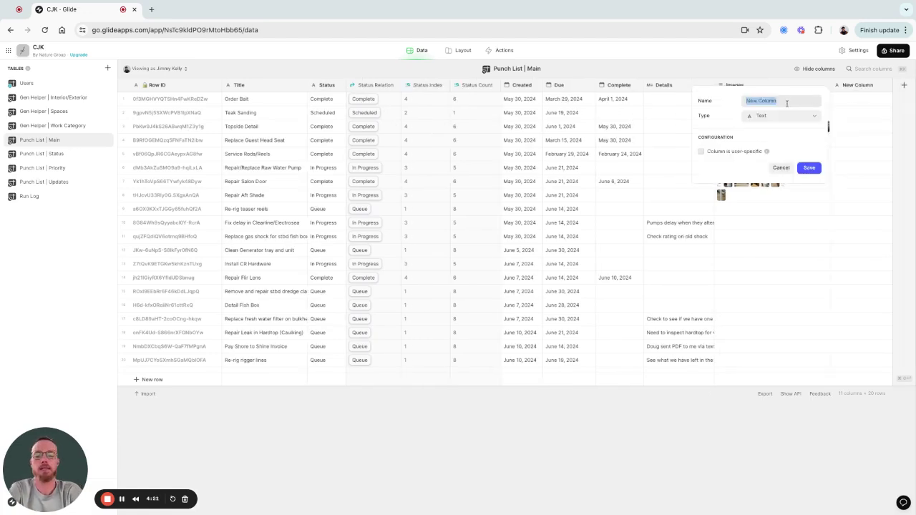
pyautogui.write('Pi')
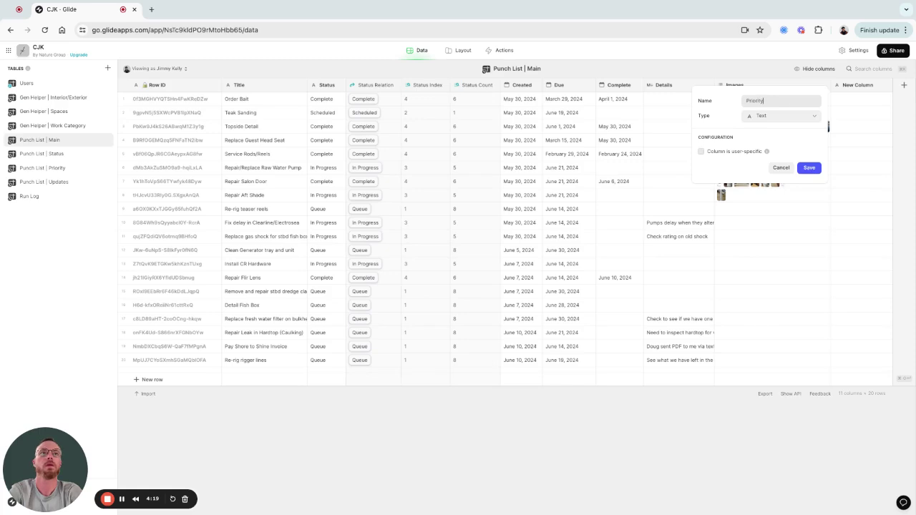
pyautogui.click(809, 168)
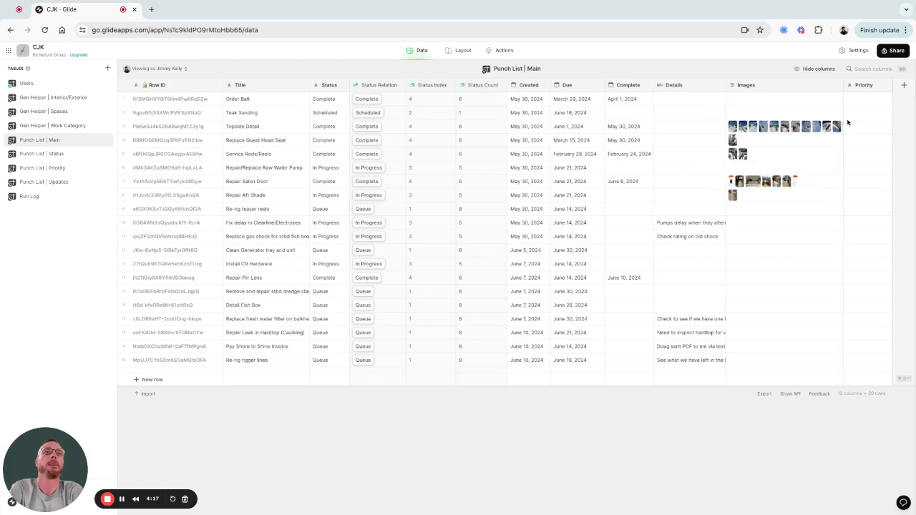
# Step: Add a relation column named Priority that matches the Priority text column to Name in the Punch List | Priority table
pyautogui.click(904, 86)
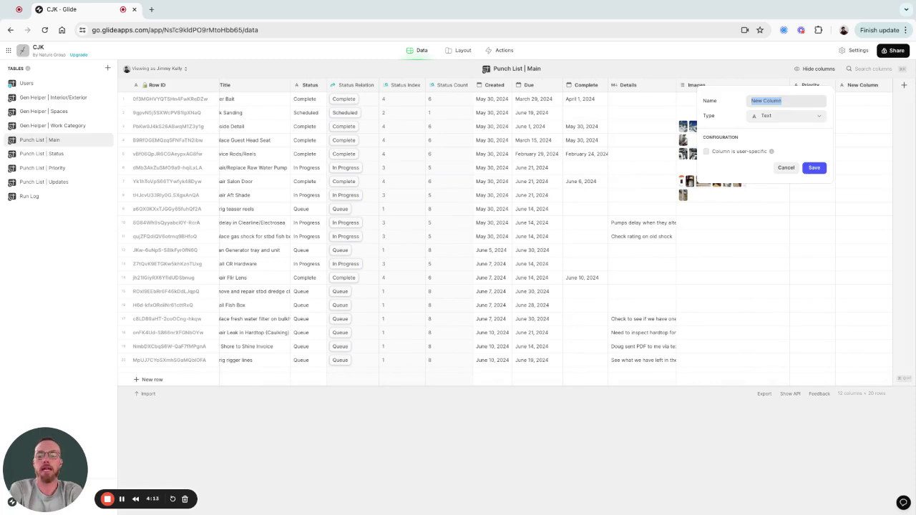
pyautogui.write('Priority')
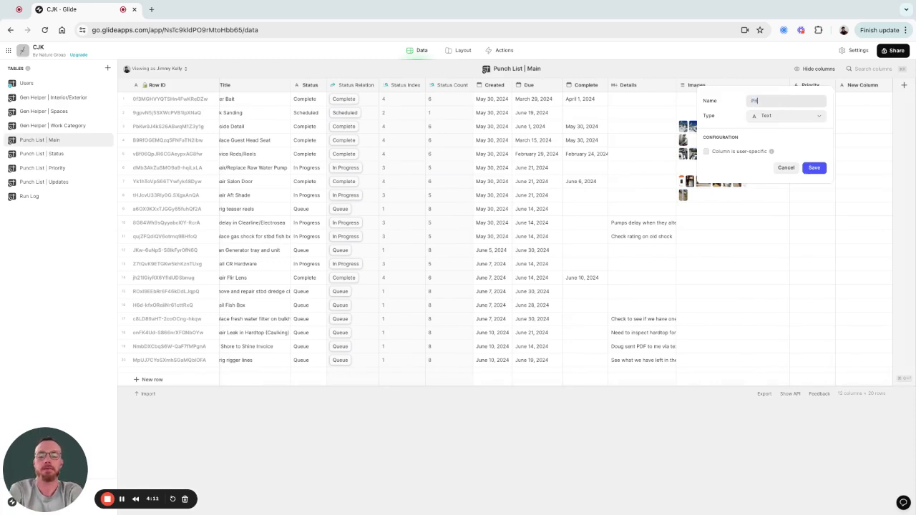
pyautogui.click(795, 116)
pyautogui.moveTo(778, 159)
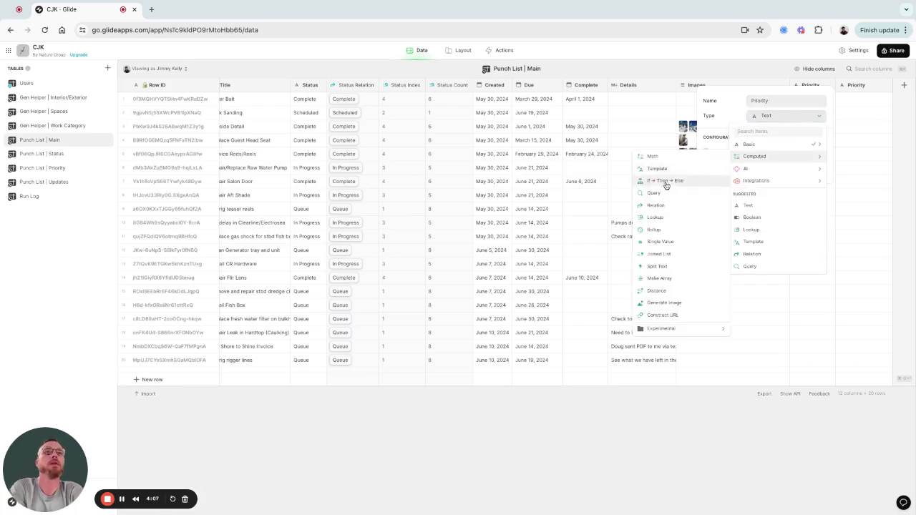
pyautogui.click(655, 205)
pyautogui.click(752, 161)
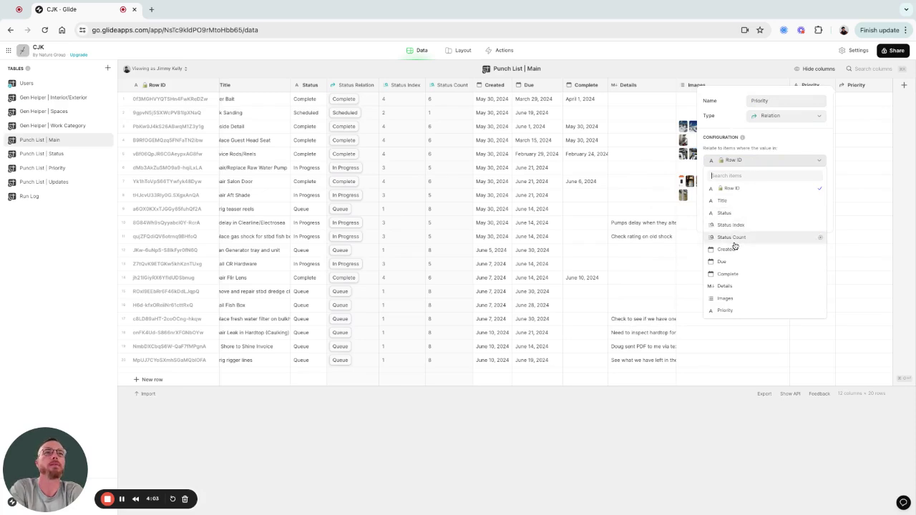
pyautogui.click(734, 312)
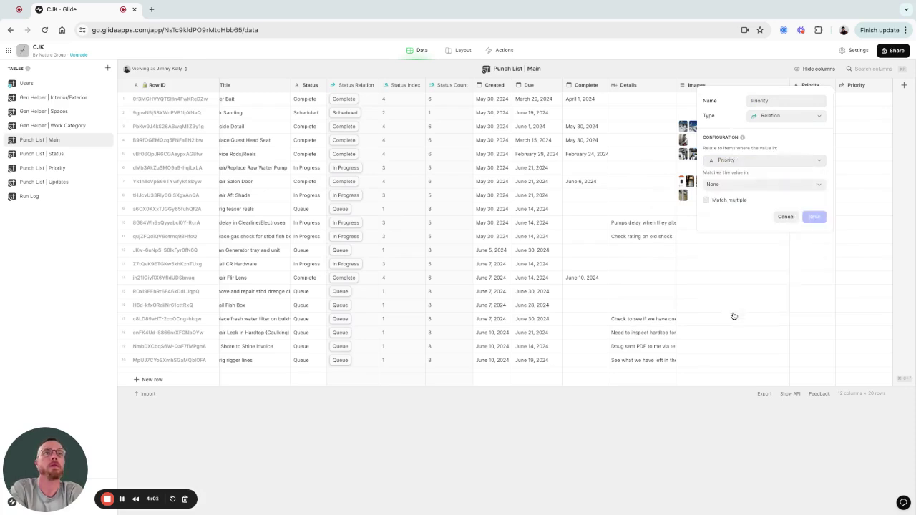
pyautogui.click(750, 185)
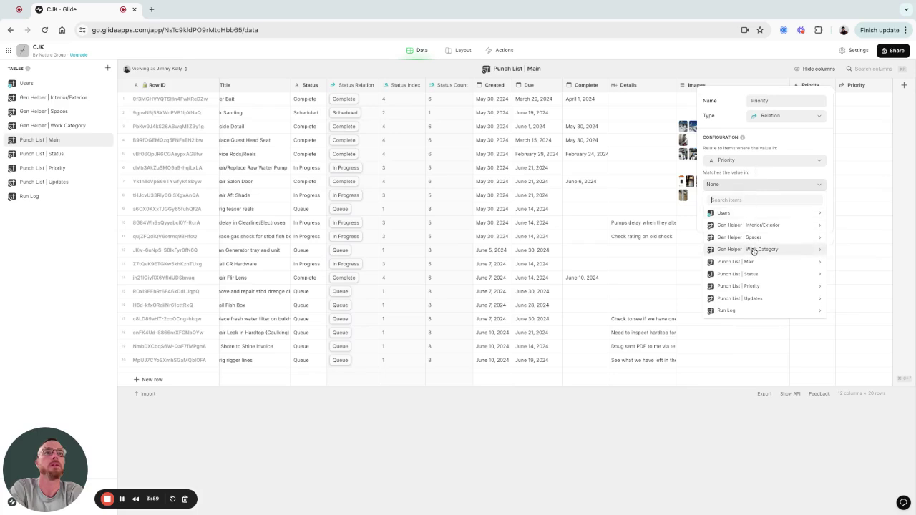
pyautogui.moveTo(756, 286)
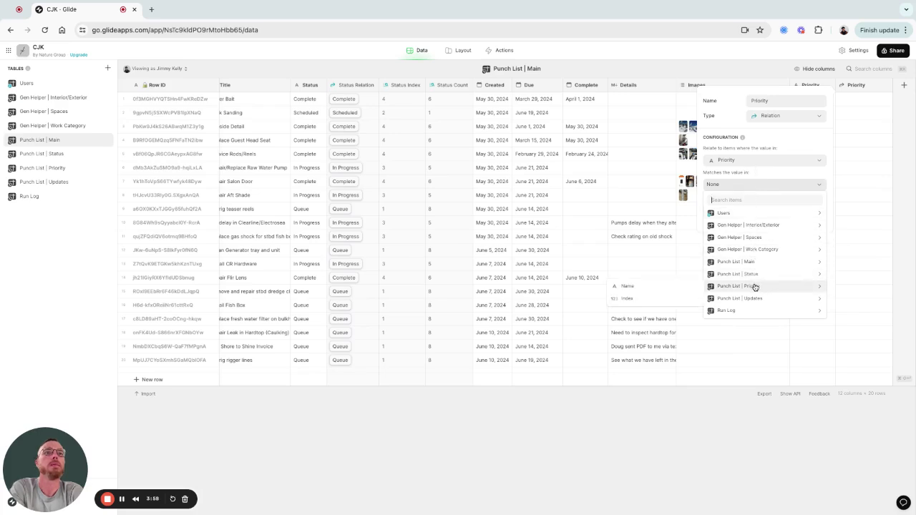
pyautogui.click(674, 294)
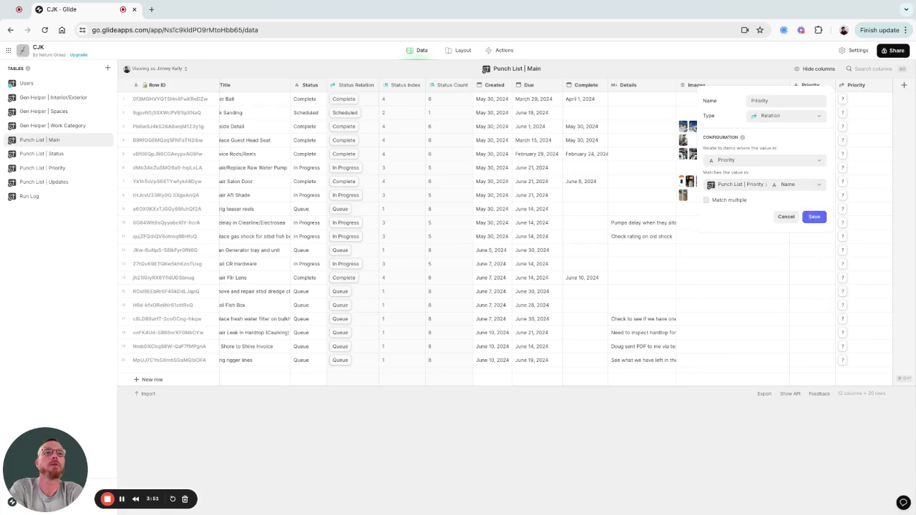
pyautogui.click(815, 216)
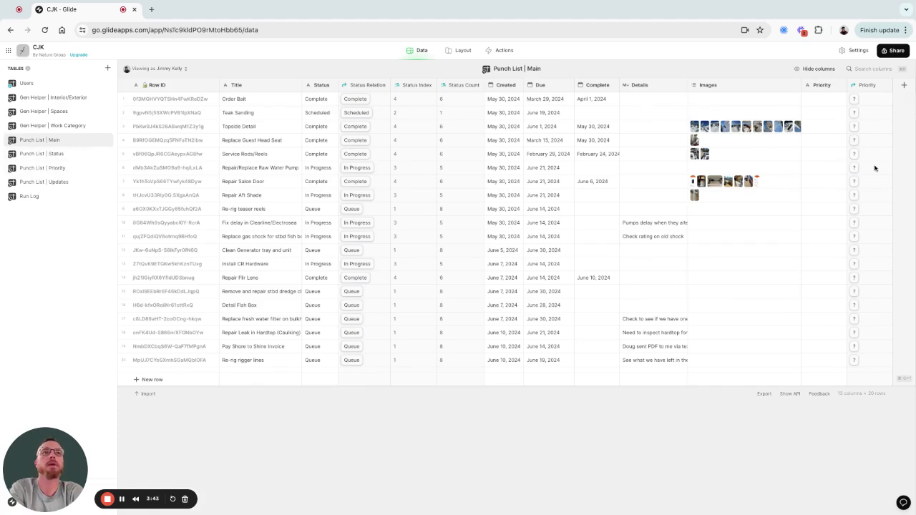
# Step: Fill the Name column of the Punch List | Priority table with Critical, High, Medium and Low
pyautogui.click(57, 173)
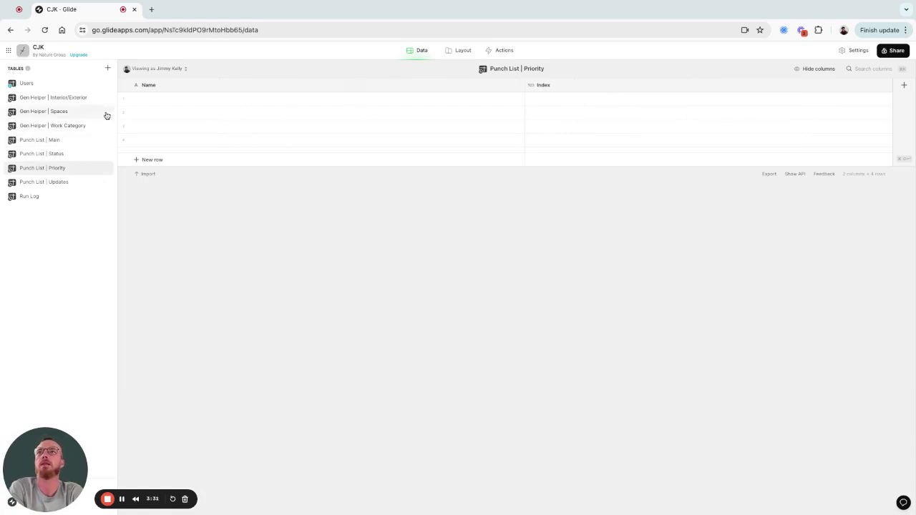
pyautogui.click(153, 104)
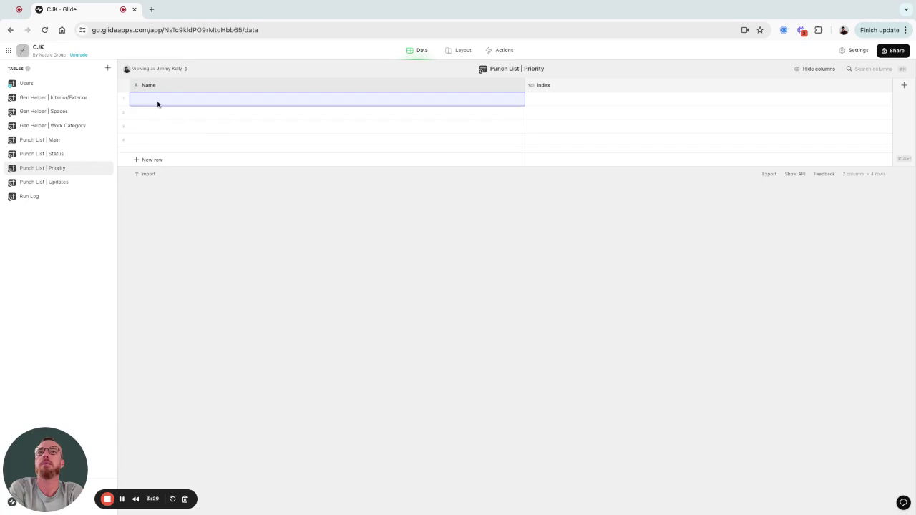
pyautogui.click(557, 99)
pyautogui.click(247, 107)
pyautogui.click(545, 99)
pyautogui.click(261, 110)
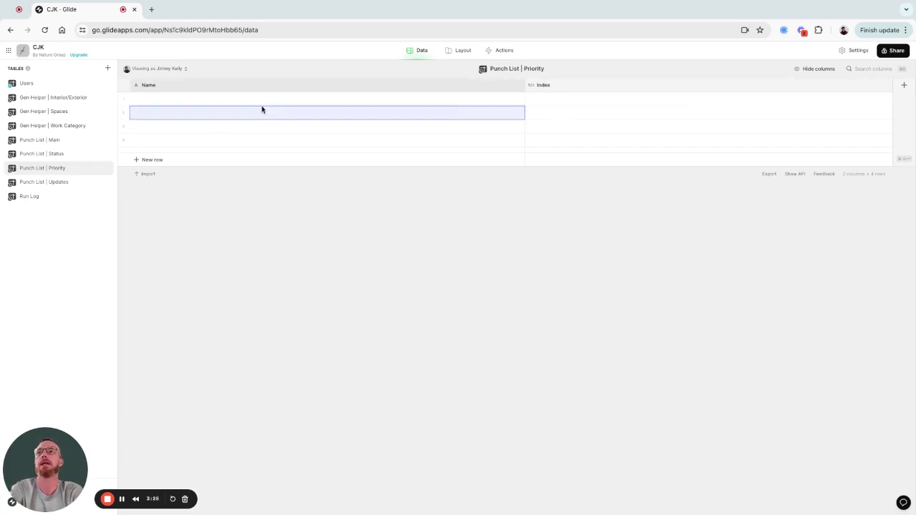
pyautogui.click(248, 101)
pyautogui.write('Critical')
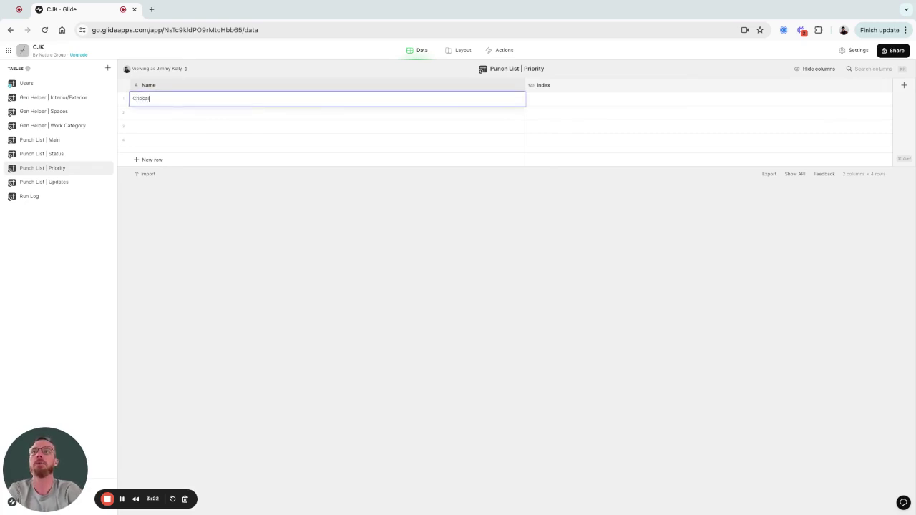
pyautogui.click(201, 119)
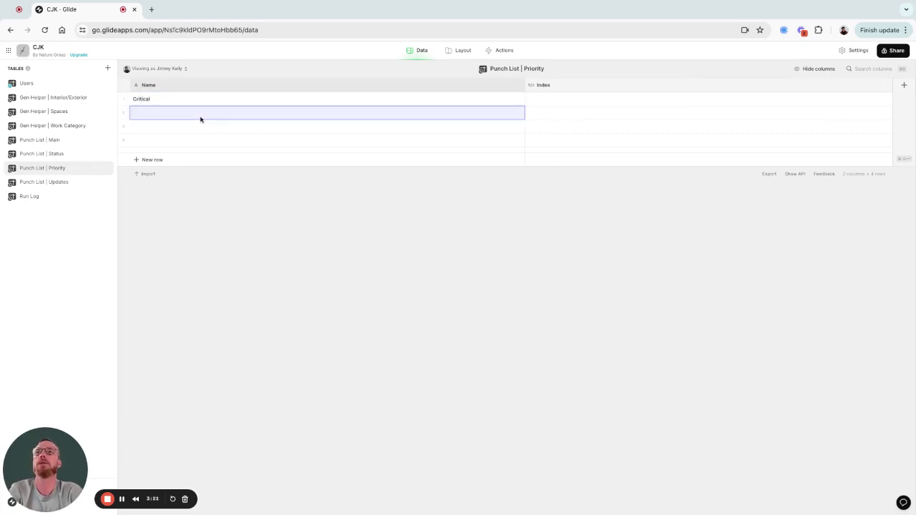
pyautogui.write('H')
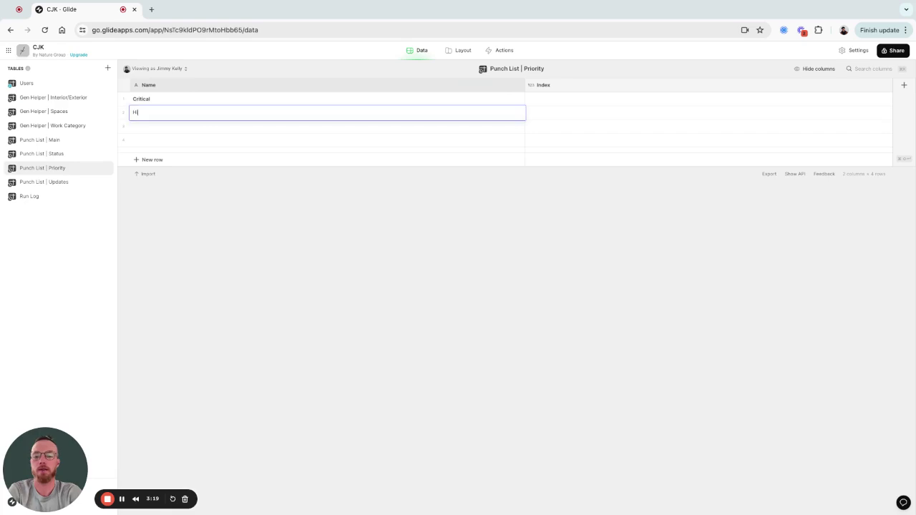
pyautogui.write('igh')
pyautogui.press('Return')
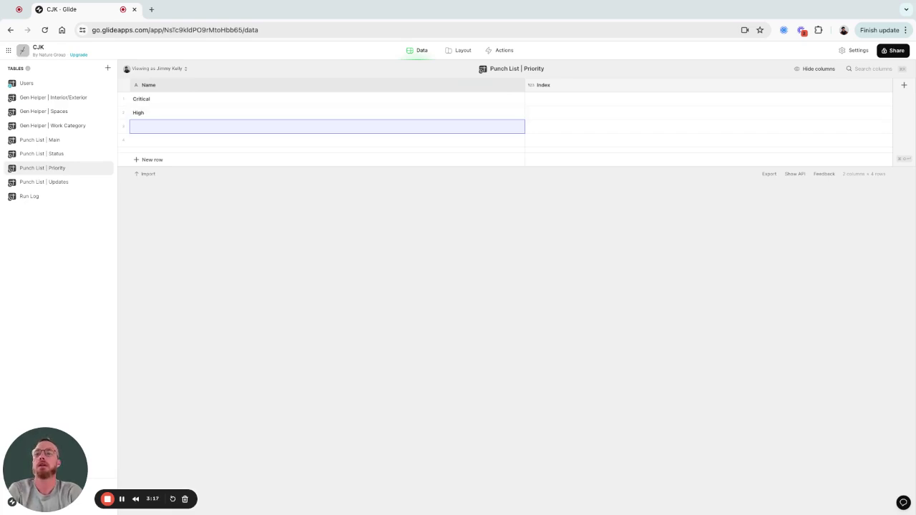
pyautogui.write('Medium')
pyautogui.press('Return')
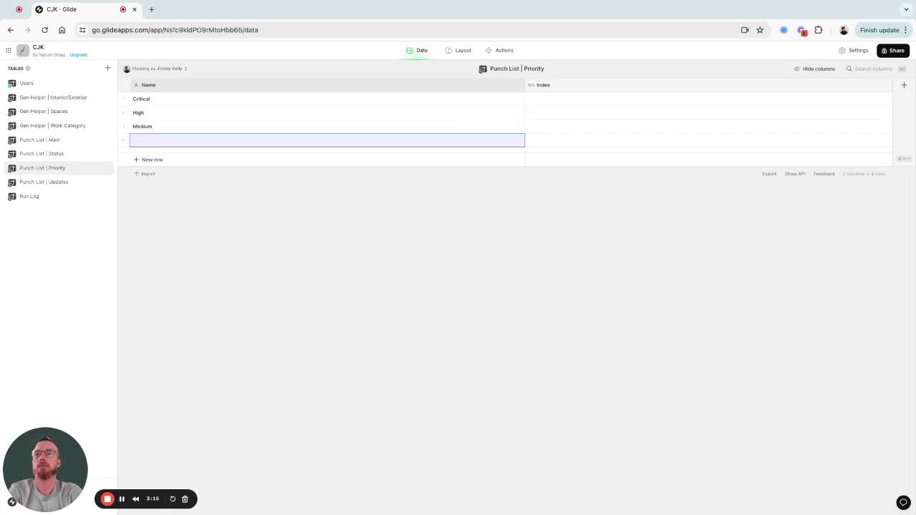
pyautogui.write('Low')
pyautogui.press('Return')
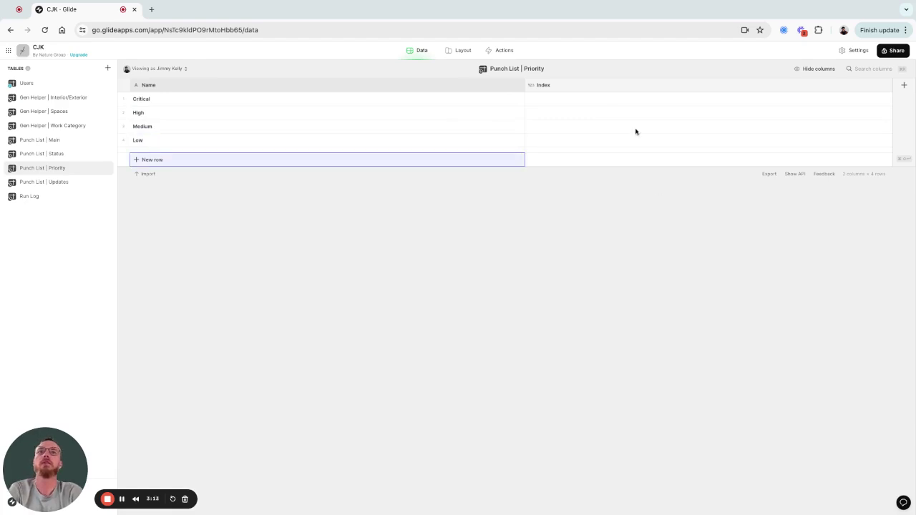
# Step: Number the Critical, High, Medium and Low rows 1, 2, 3 and 4 in the Index column
pyautogui.click(549, 100)
pyautogui.write('1')
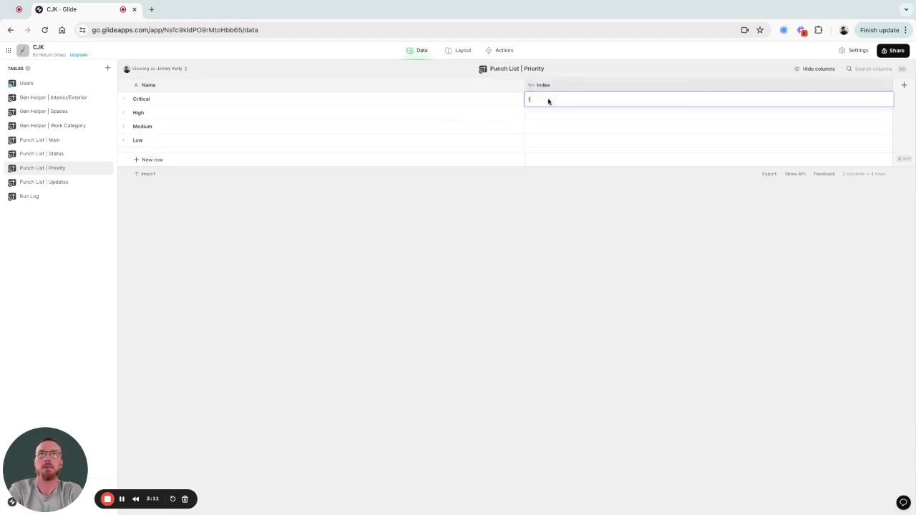
pyautogui.press('Return')
pyautogui.write('2')
pyautogui.press('Return')
pyautogui.write('3')
pyautogui.press('Return')
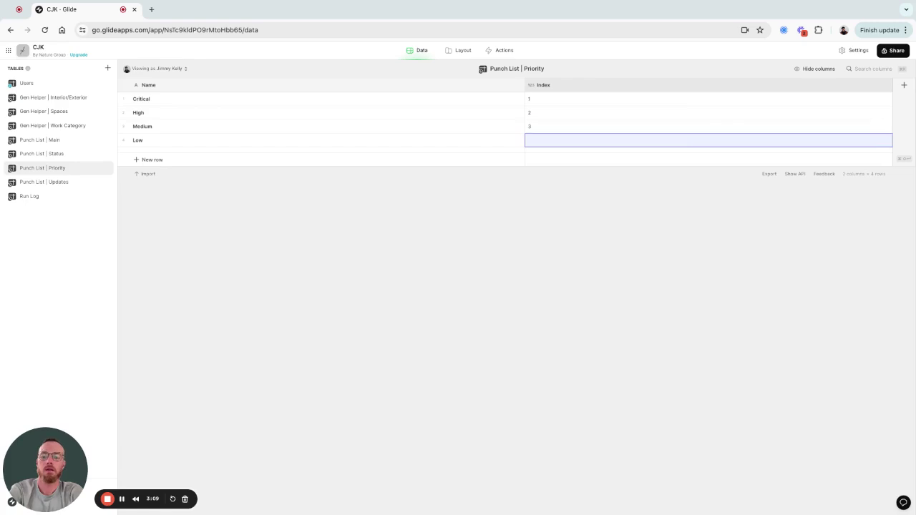
pyautogui.write('4')
pyautogui.press('Return')
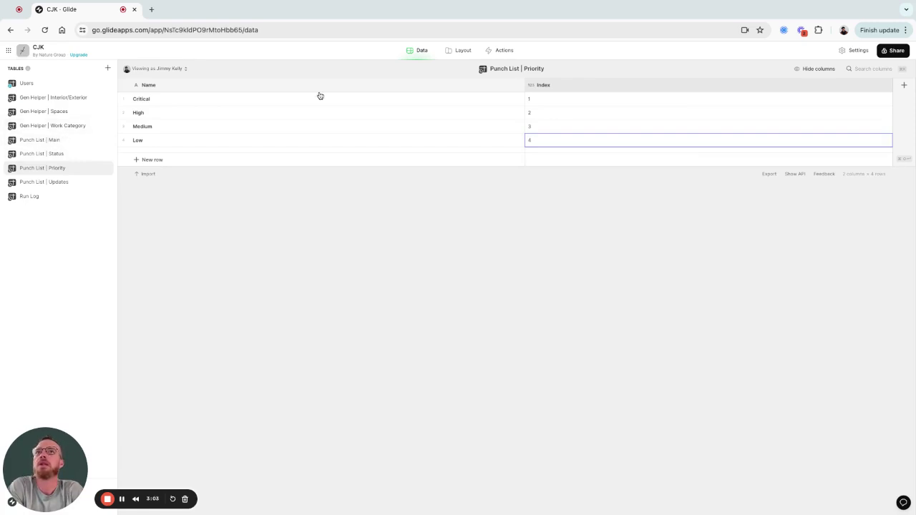
# Step: Open the Install CR Hardware detail page in the app layout and delete its Priority Relation choice component
pyautogui.click(459, 52)
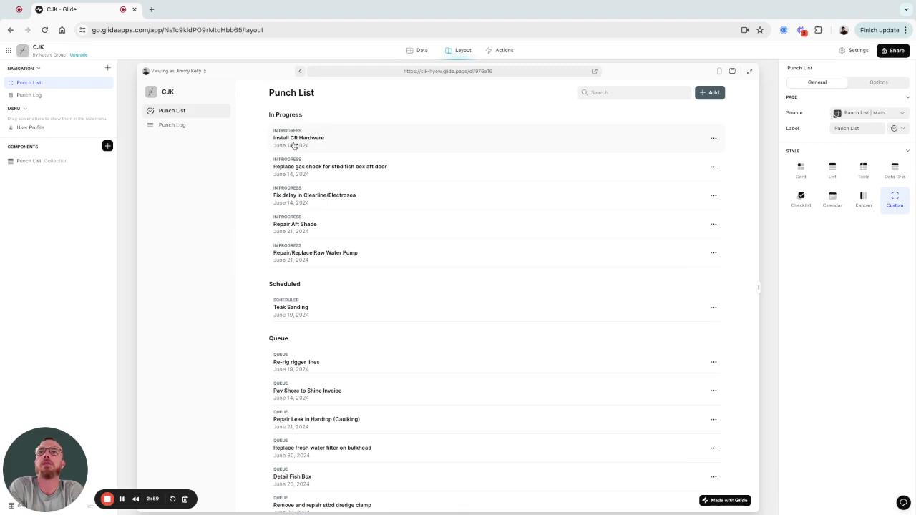
pyautogui.click(293, 146)
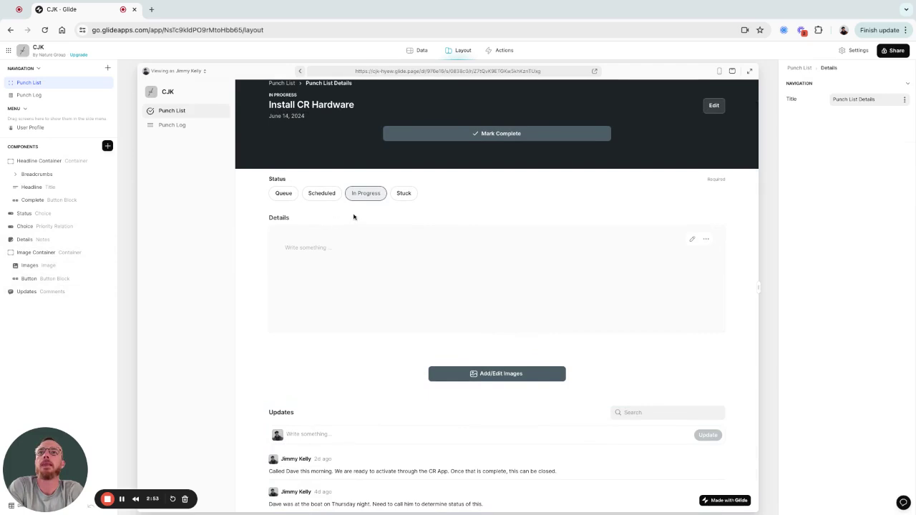
pyautogui.scroll(1, 354, 217)
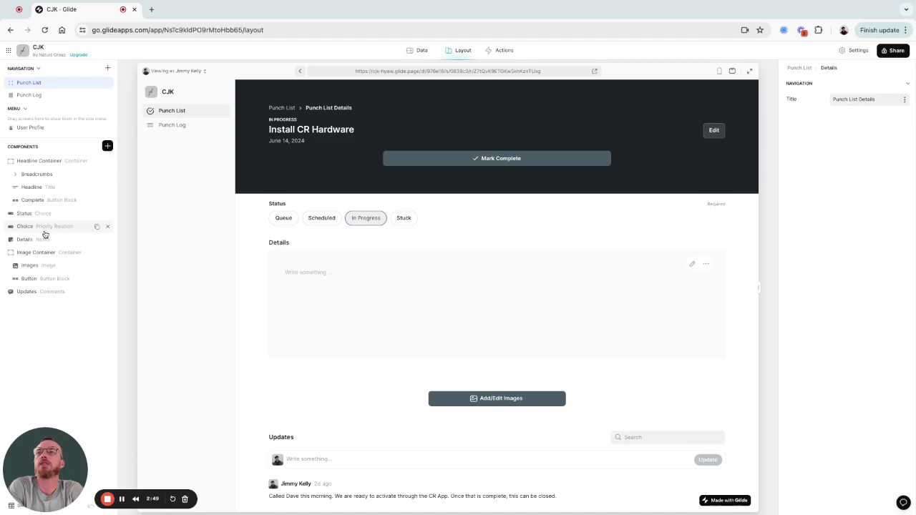
pyautogui.click(108, 228)
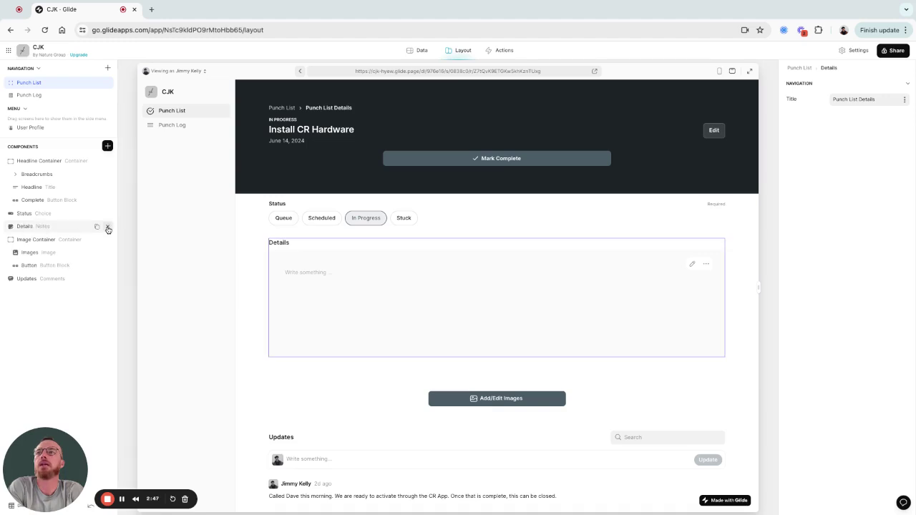
# Step: Insert a Choice component on the detail page and place it directly below the Status choice
pyautogui.click(107, 146)
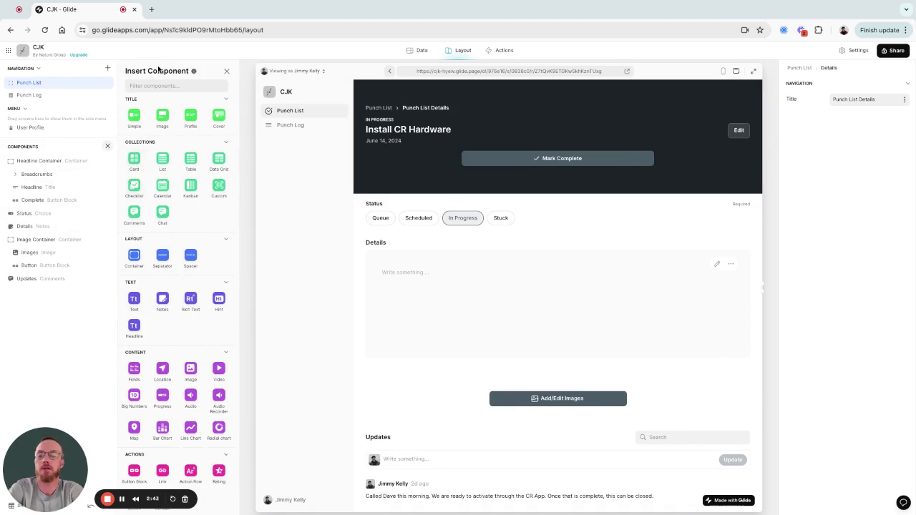
pyautogui.write('choice')
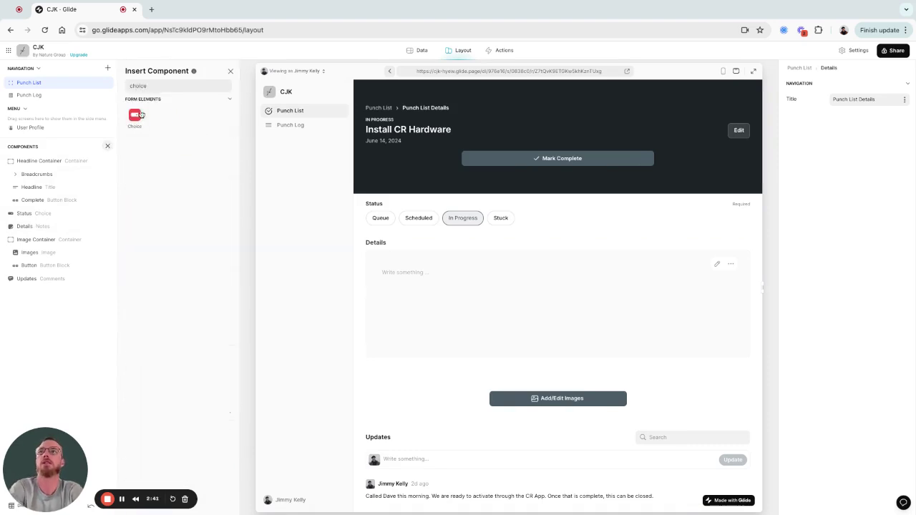
pyautogui.click(134, 117)
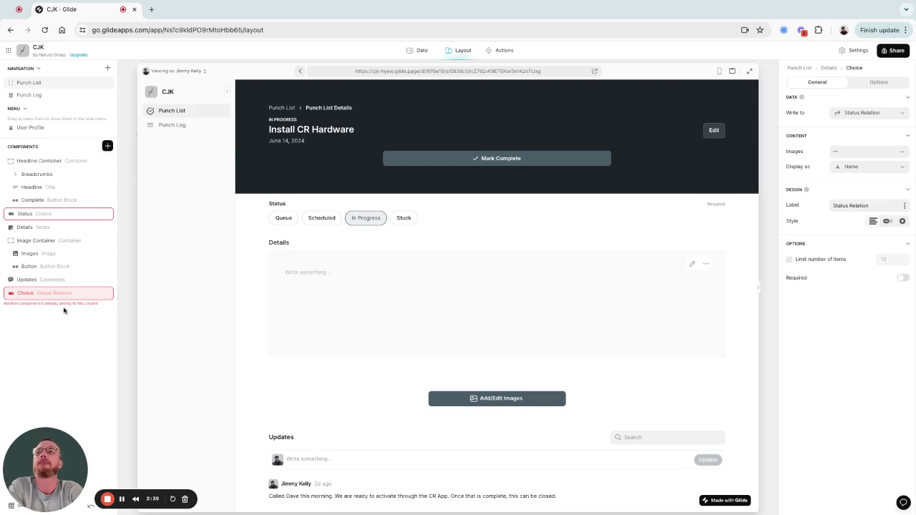
pyautogui.moveTo(52, 294); pyautogui.dragTo(51, 292)
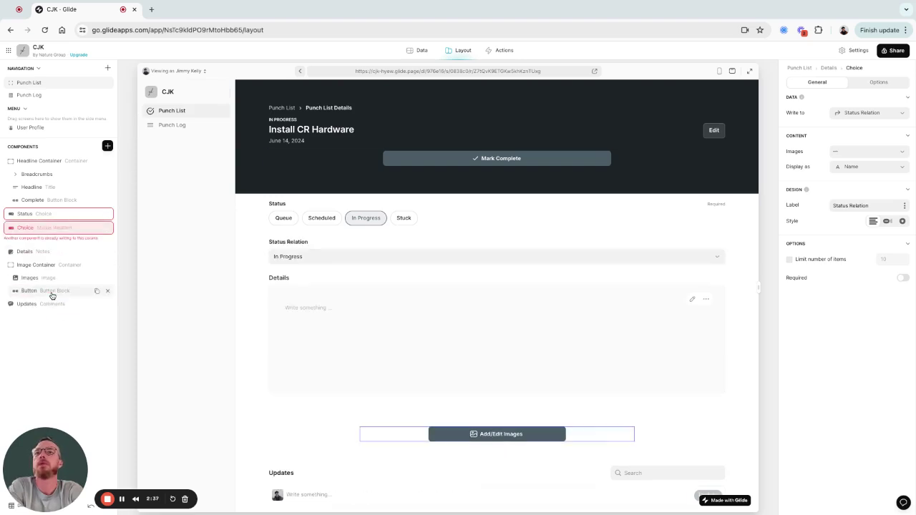
# Step: Check the new Choice component's dropdown options and switch its style to chips
pyautogui.click(425, 259)
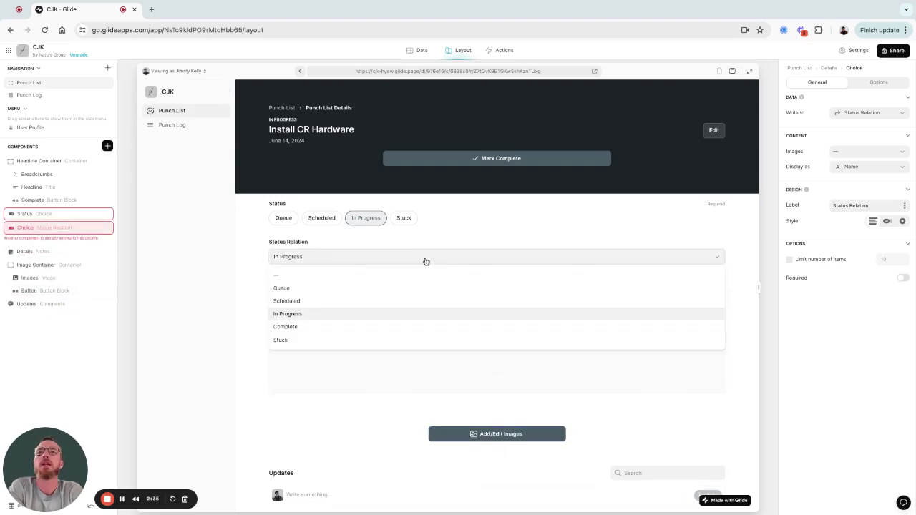
pyautogui.click(481, 239)
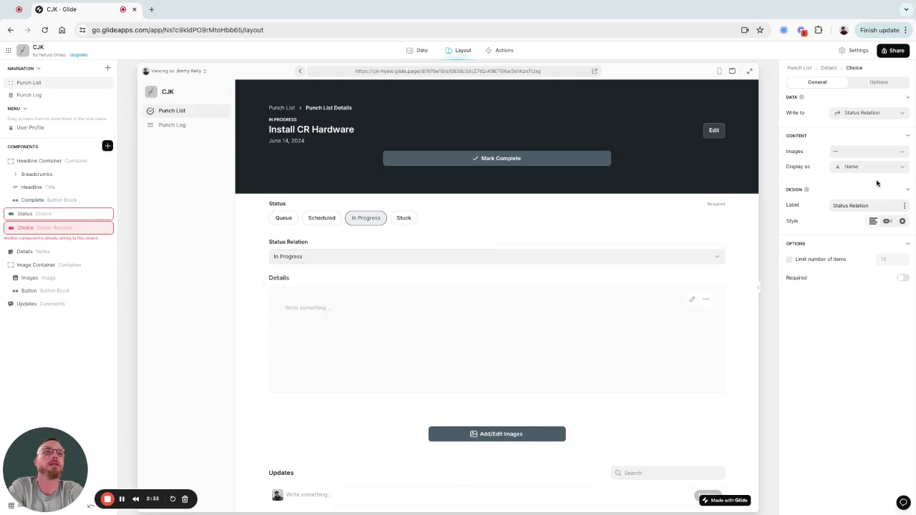
pyautogui.click(888, 221)
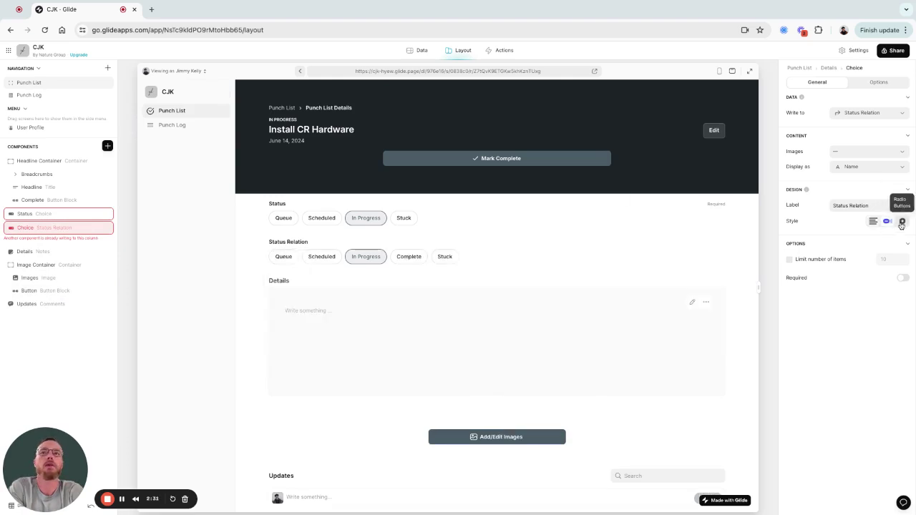
# Step: Keep the new Choice component in the chips style and set it to write to the Priority relation column
pyautogui.click(902, 223)
pyautogui.click(889, 222)
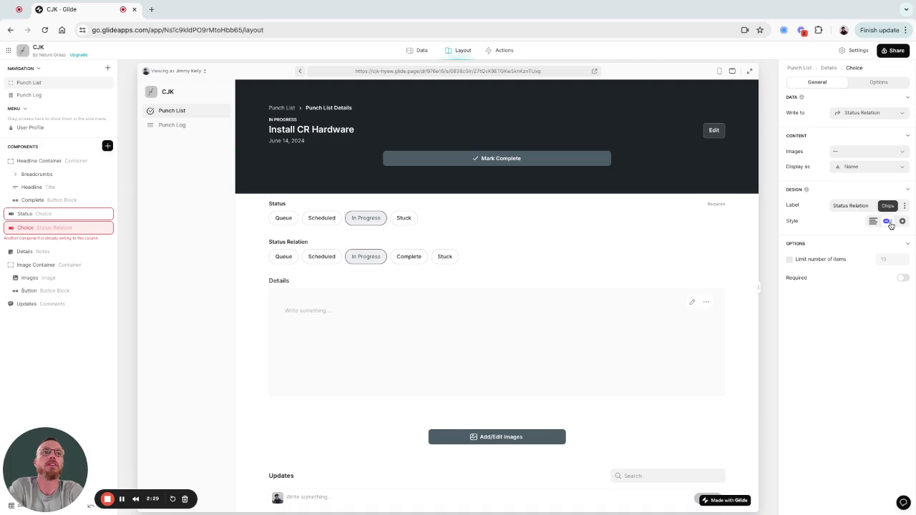
pyautogui.click(878, 115)
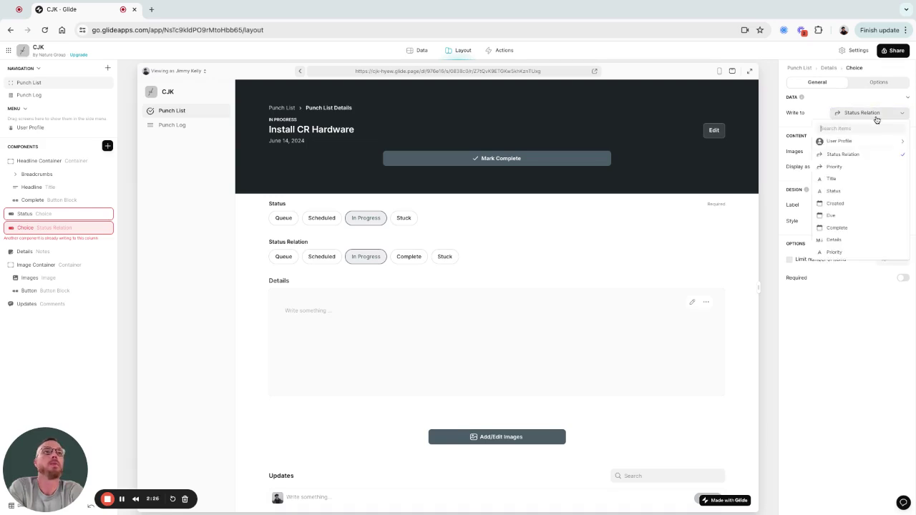
pyautogui.click(834, 166)
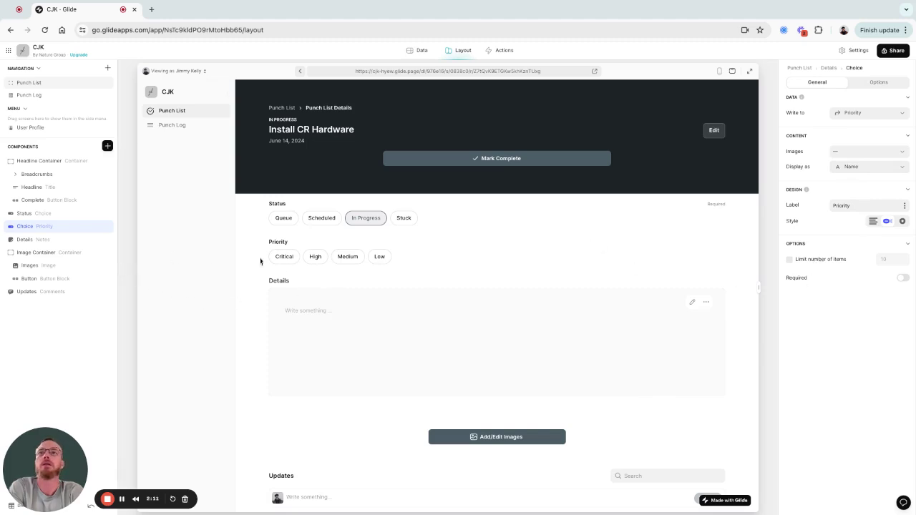
# Step: Set the Install CR Hardware item's priority to High on its detail page and check its row in the Punch List | Main table
pyautogui.click(415, 50)
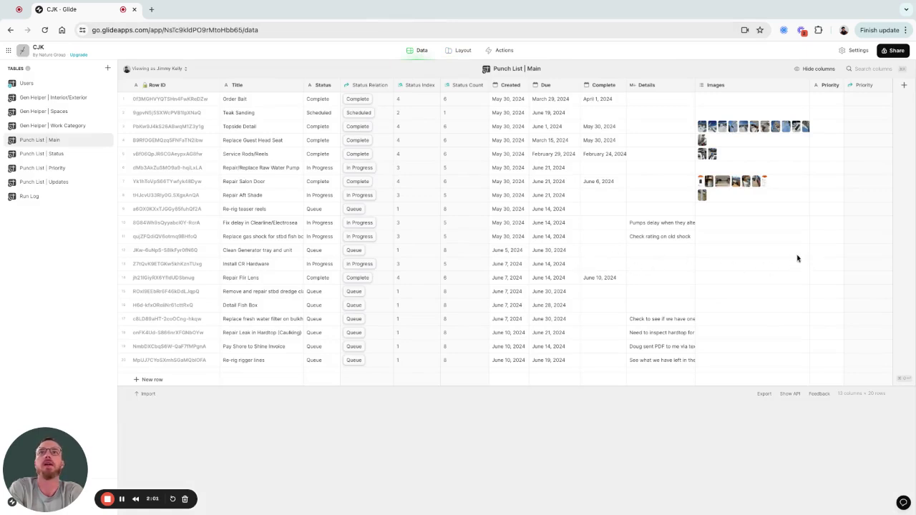
pyautogui.click(463, 51)
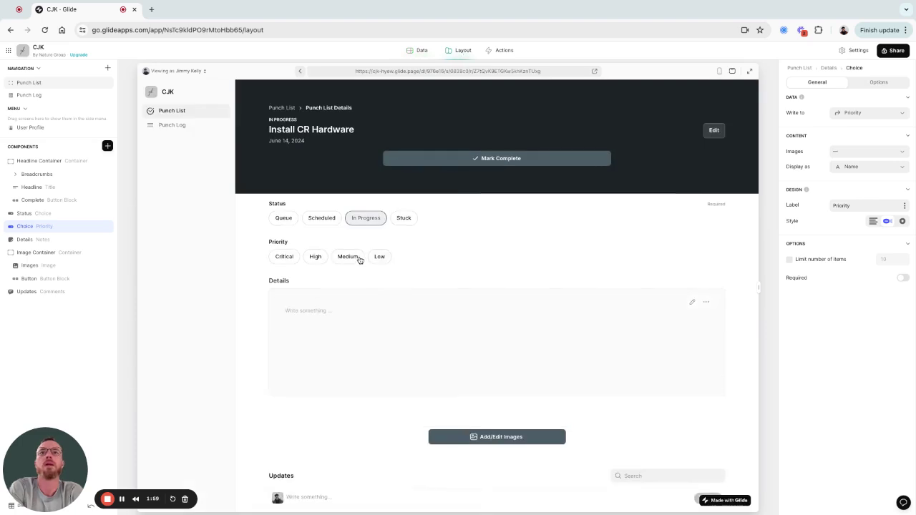
pyautogui.click(317, 257)
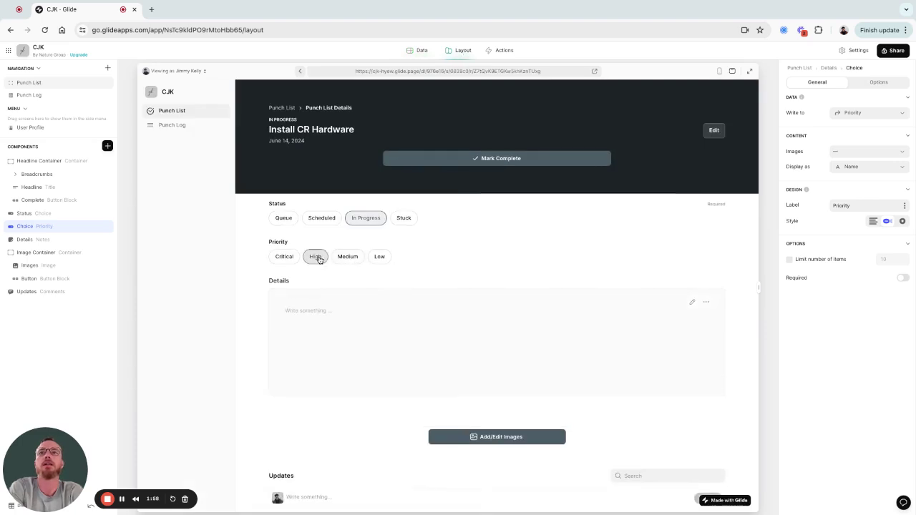
pyautogui.click(420, 53)
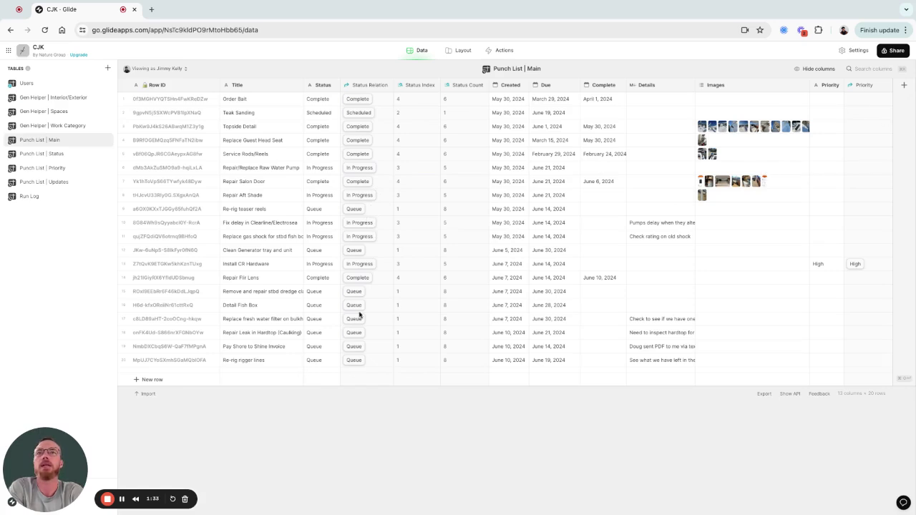
pyautogui.click(460, 51)
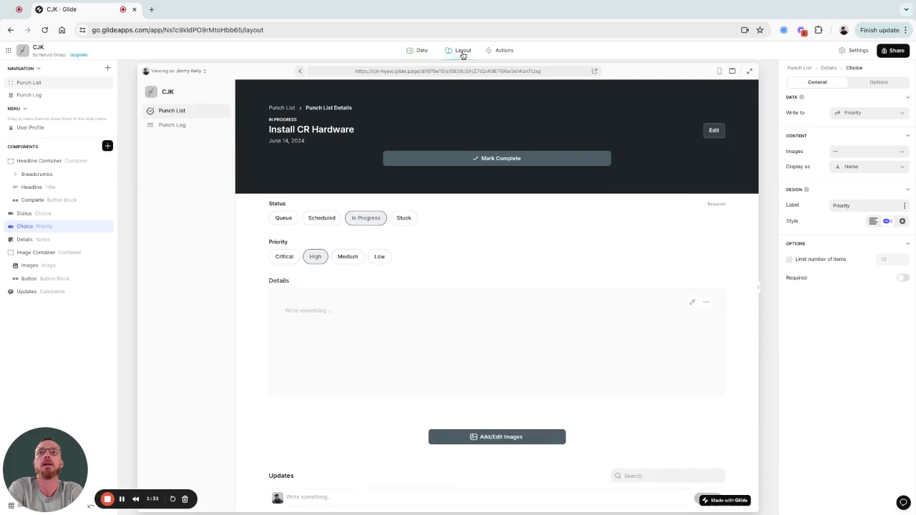